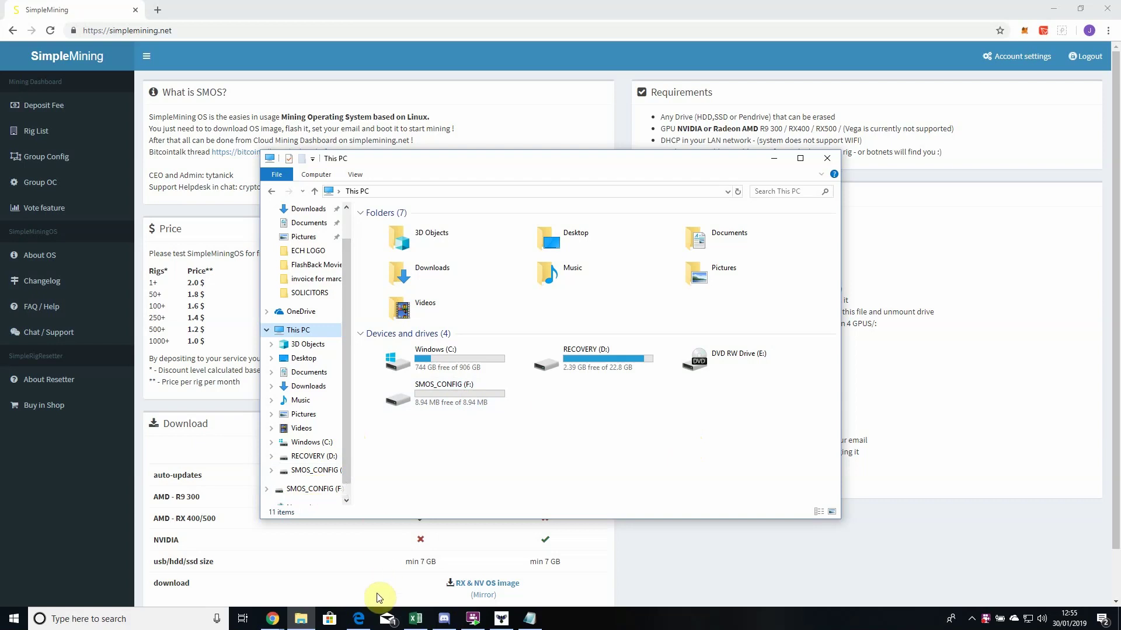
- Scroll the PDF user guide to page 61, which covers re-flashing the USB drive
left_click(359, 619)
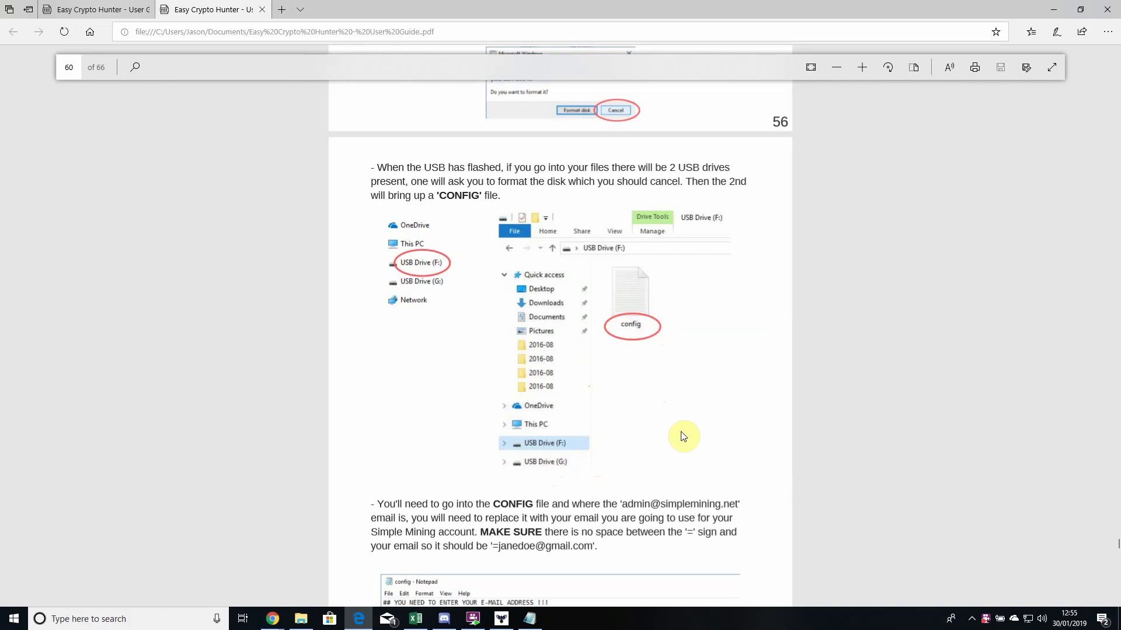
scroll(683, 437, "down", 7)
scroll(684, 437, "down", 3)
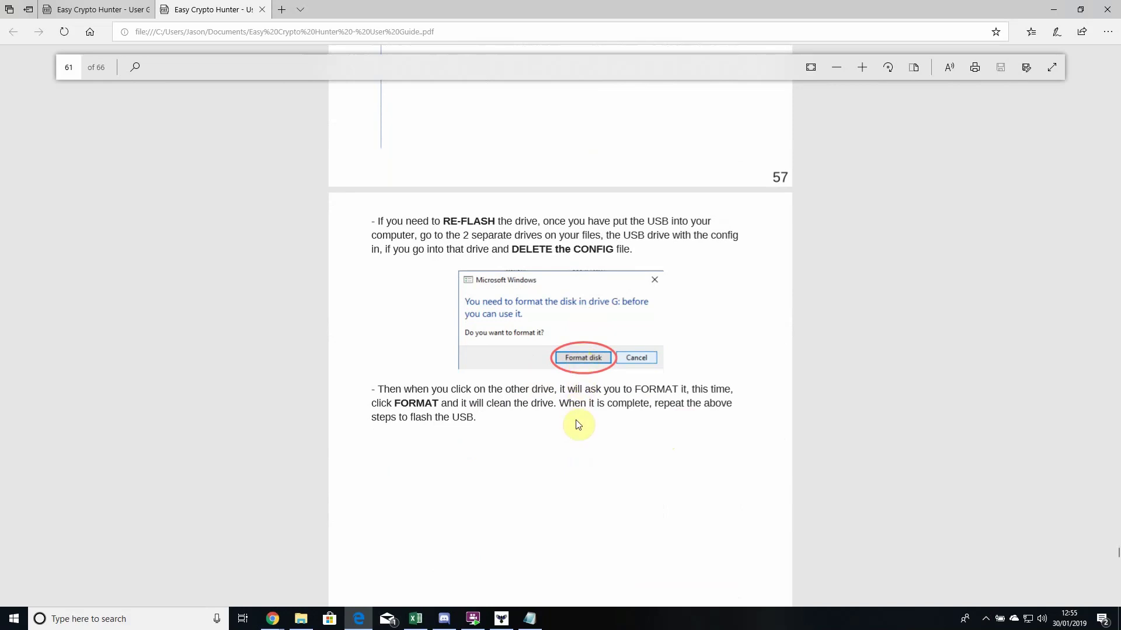
scroll(580, 422, "up", 1)
mouse_move(280, 614)
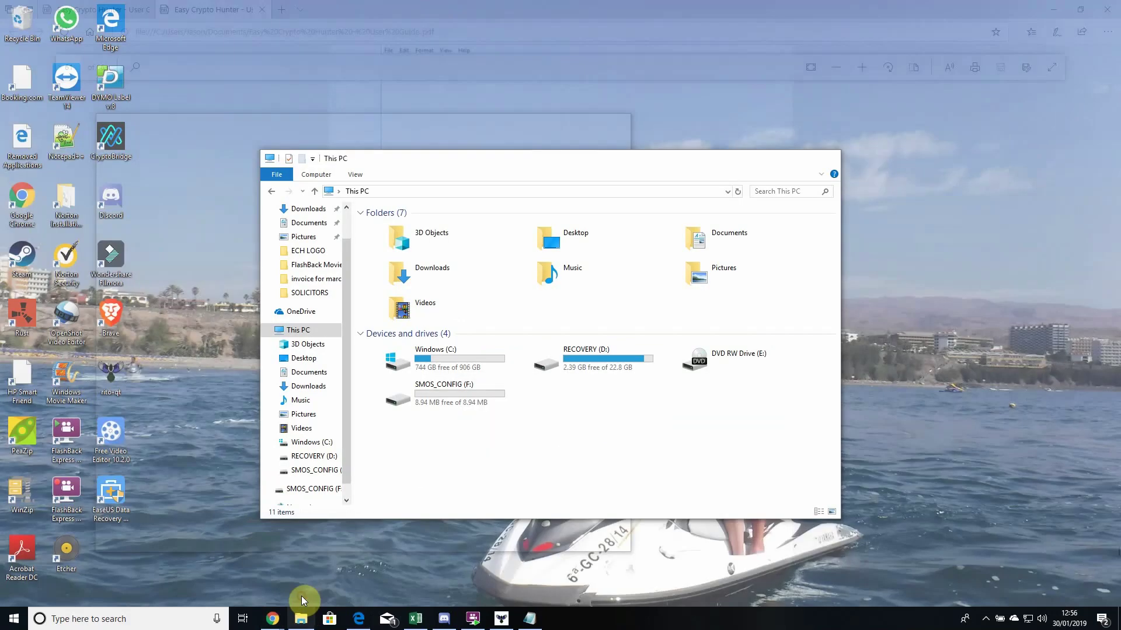
- Open SMOS_CONFIG (F:) from This PC and permanently delete its config file
left_click(301, 597)
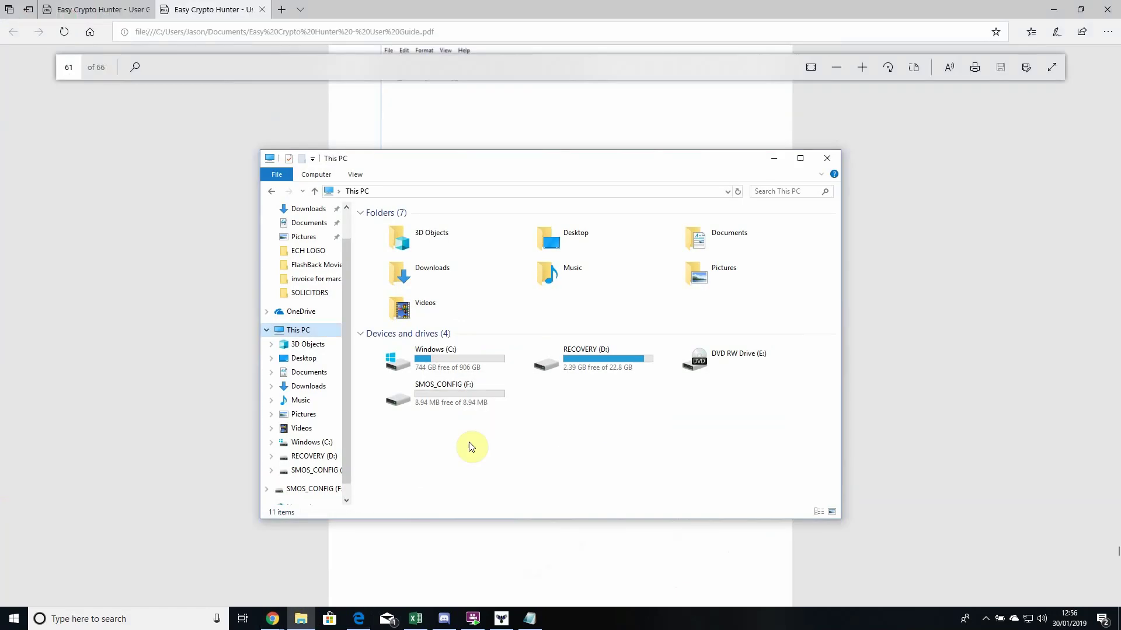
left_click(421, 398)
double_click(421, 398)
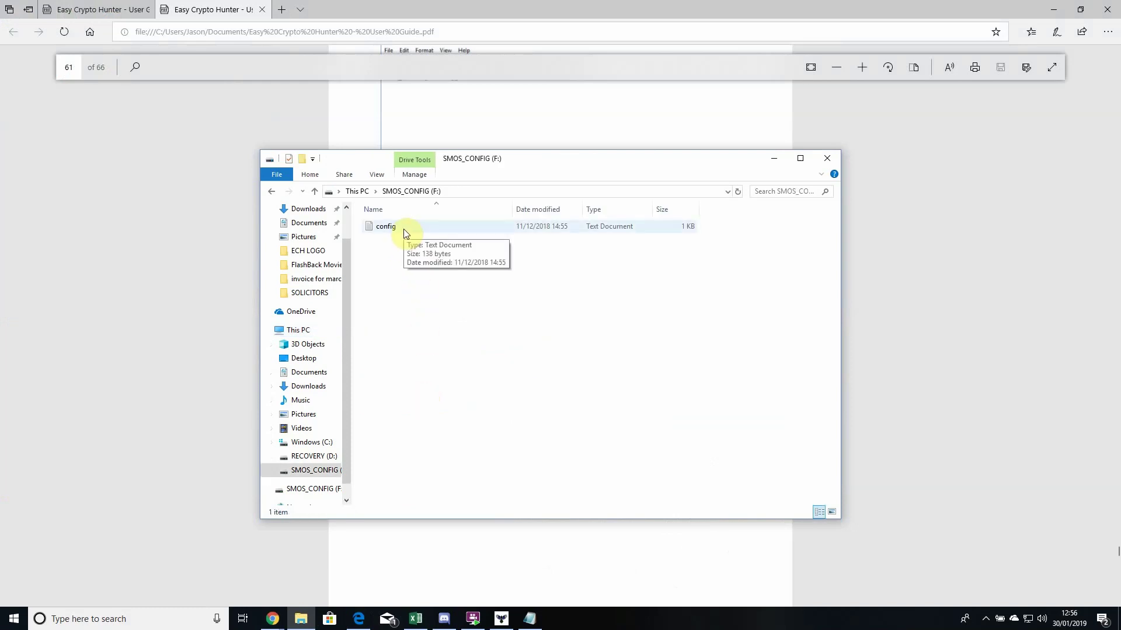
double_click(404, 229)
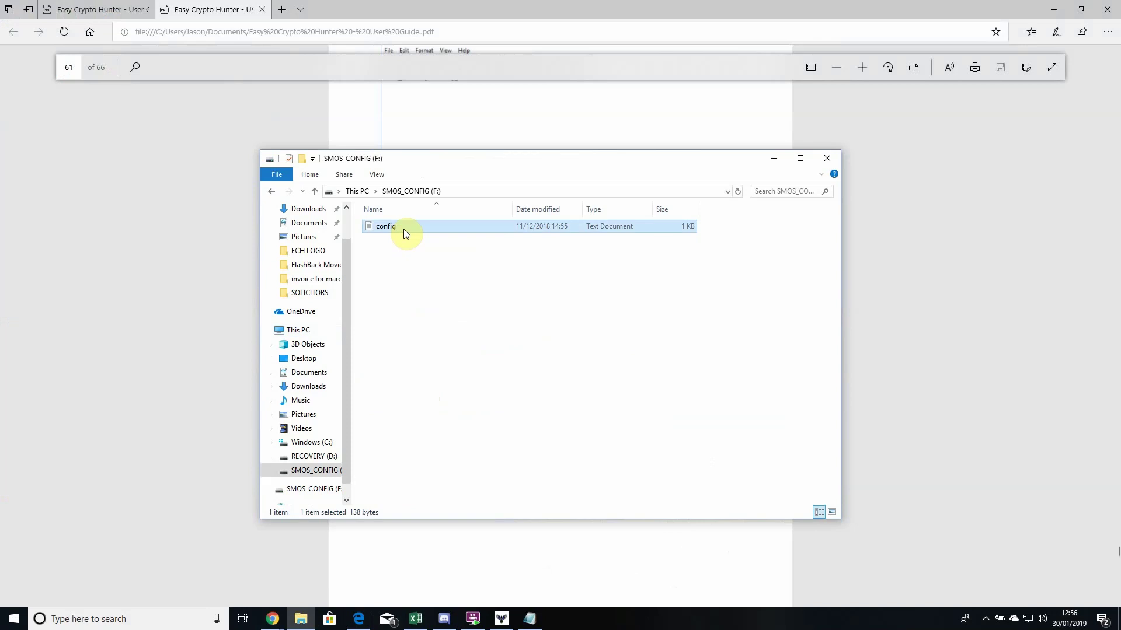
key("Delete")
left_click(606, 357)
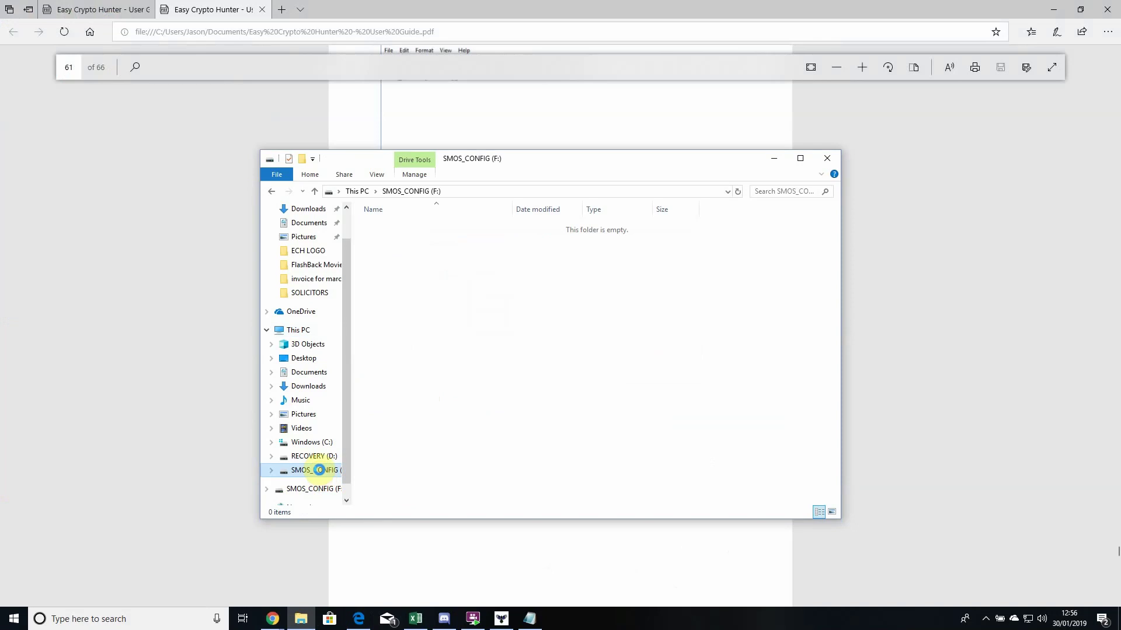
- Run a full FAT format of SMOS_CONFIG (F:) with Quick Format unticked, then close the format window
right_click(321, 476)
left_click(380, 366)
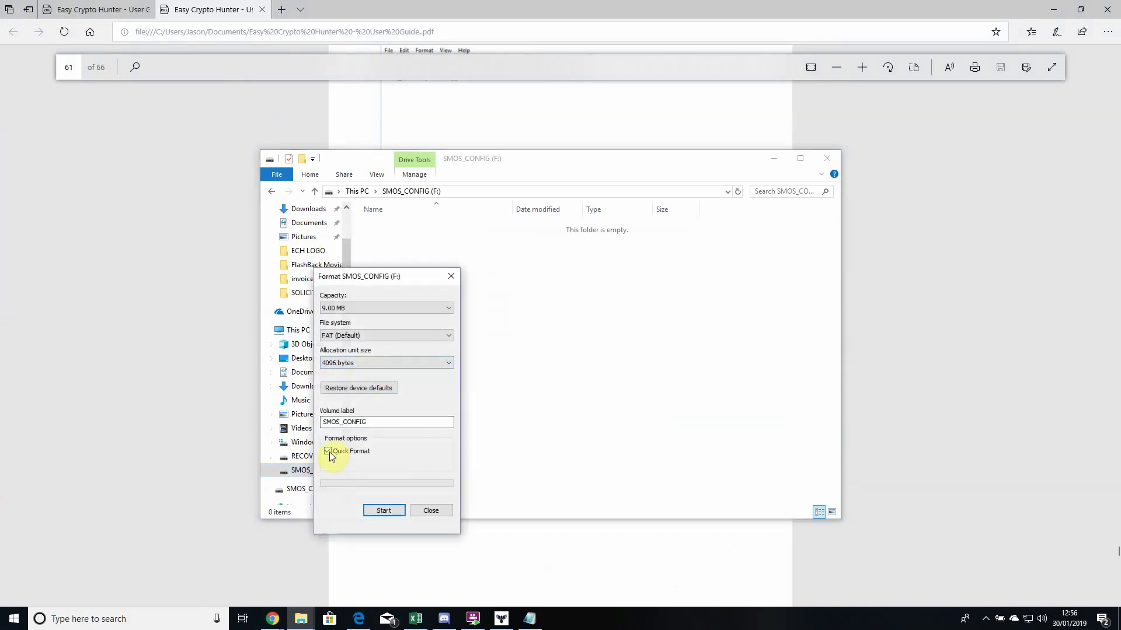
left_click(328, 451)
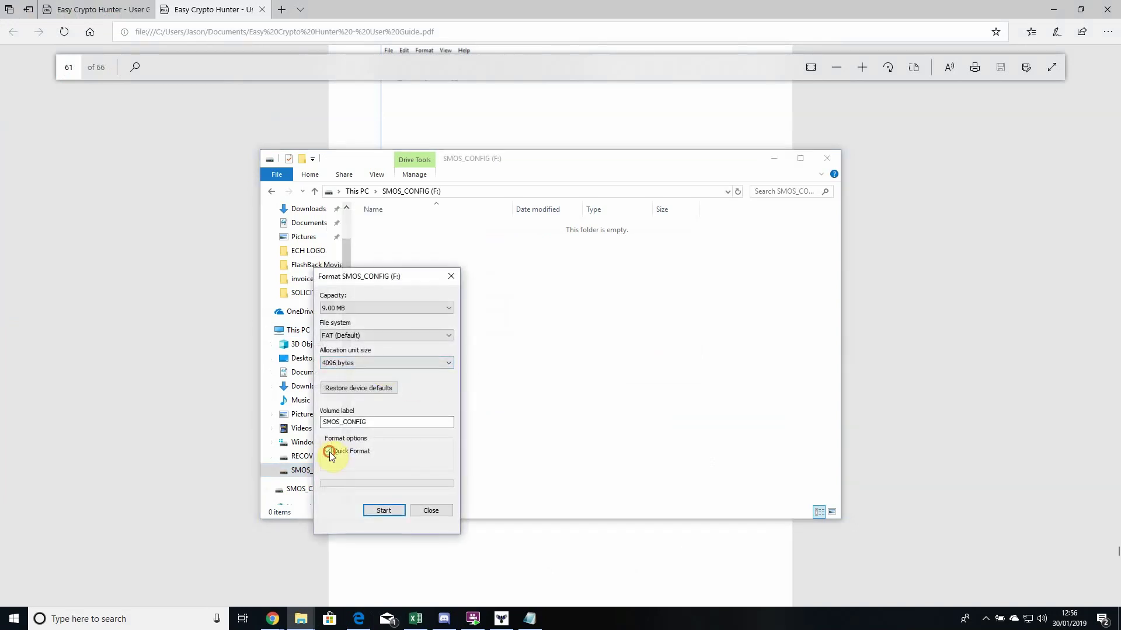
left_click(384, 510)
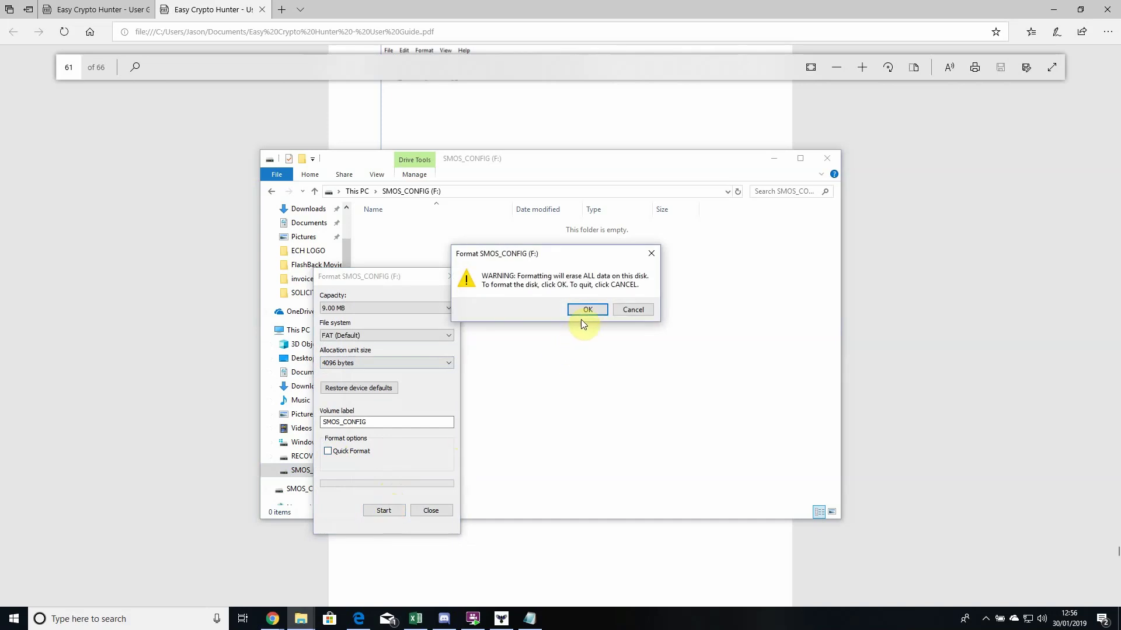
left_click(587, 310)
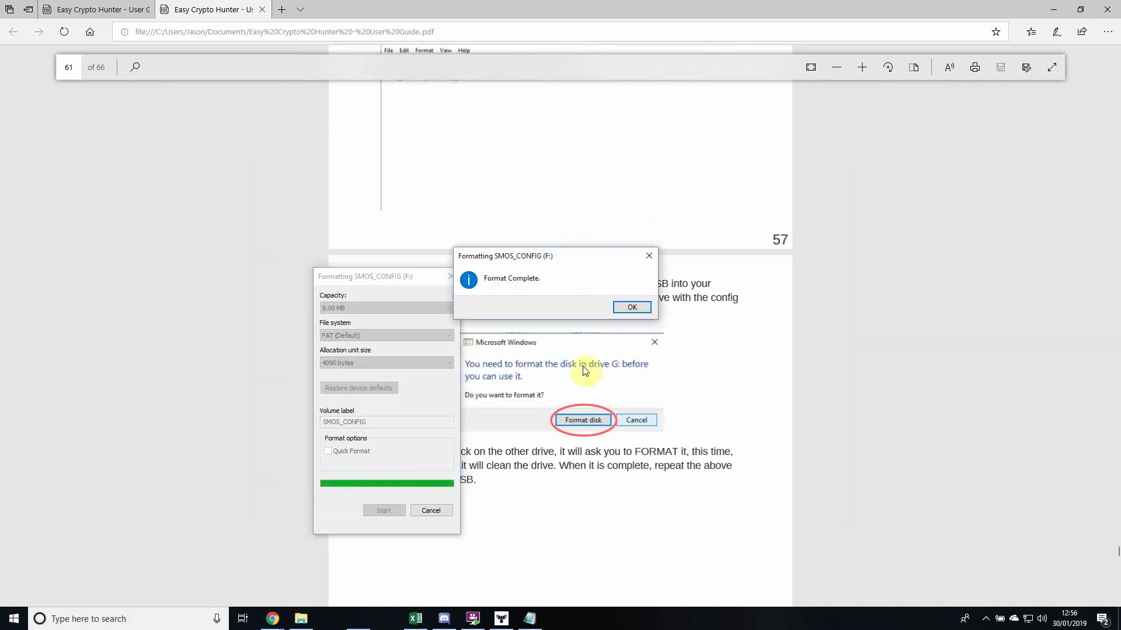
left_click(633, 307)
left_click(442, 509)
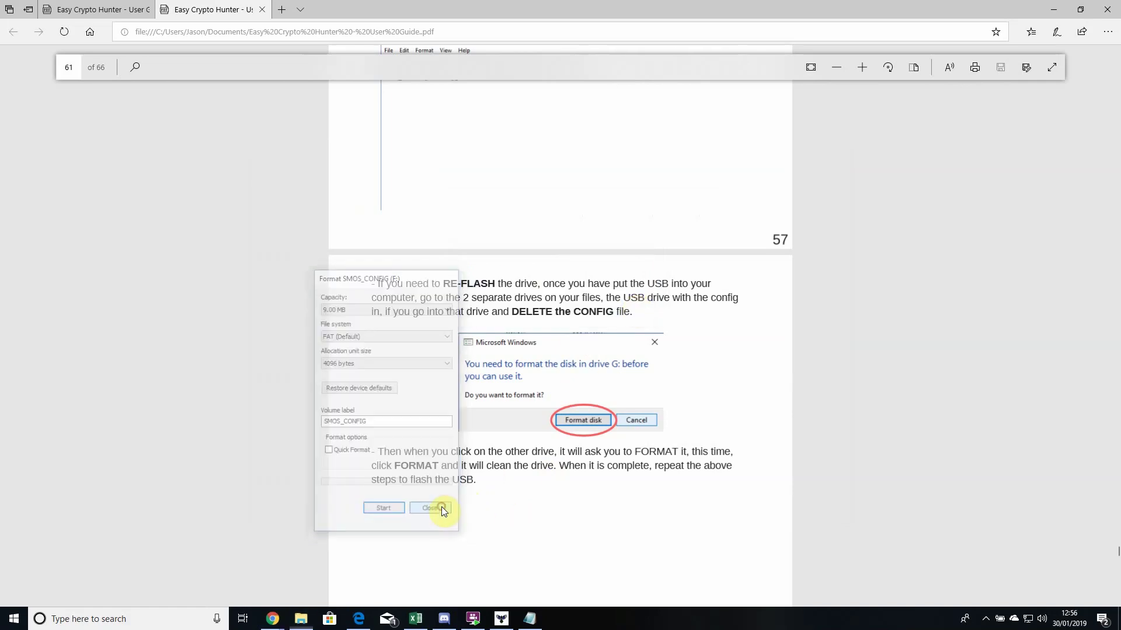
- Switch to the SimpleMining site in Chrome and scroll down to the RX & NV OS image download
mouse_move(274, 624)
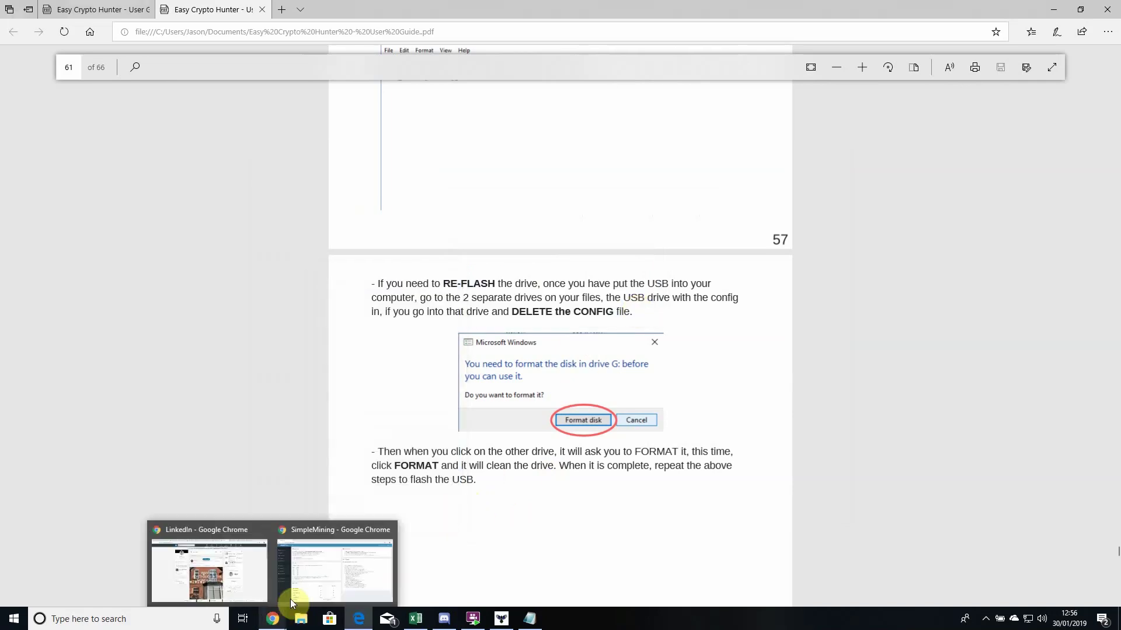
left_click(304, 586)
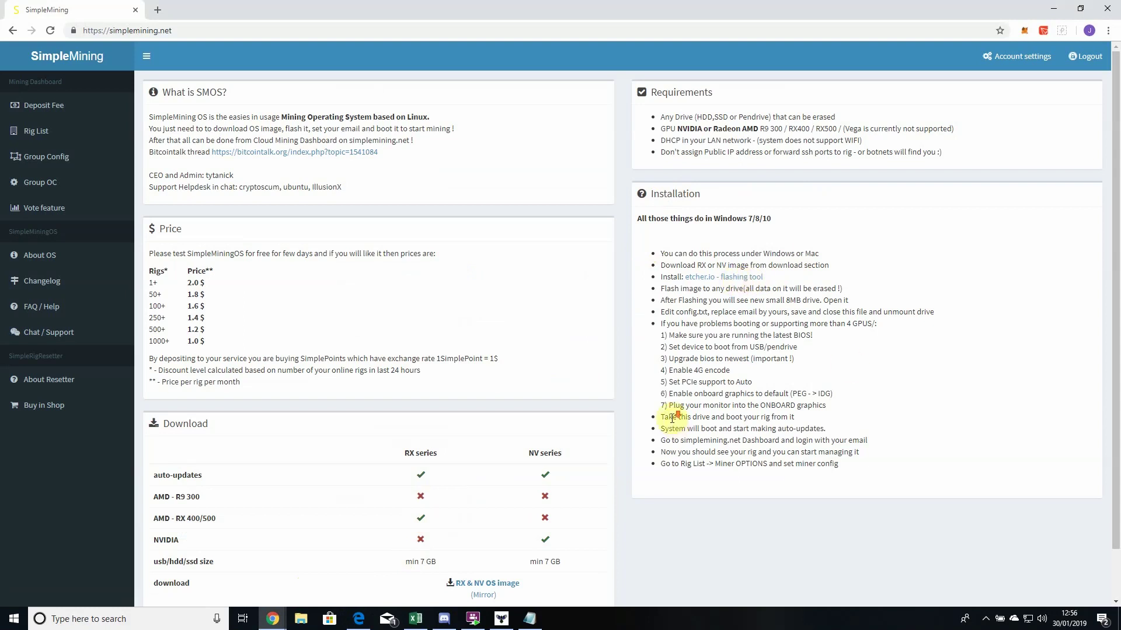
scroll(657, 432, "down", 1)
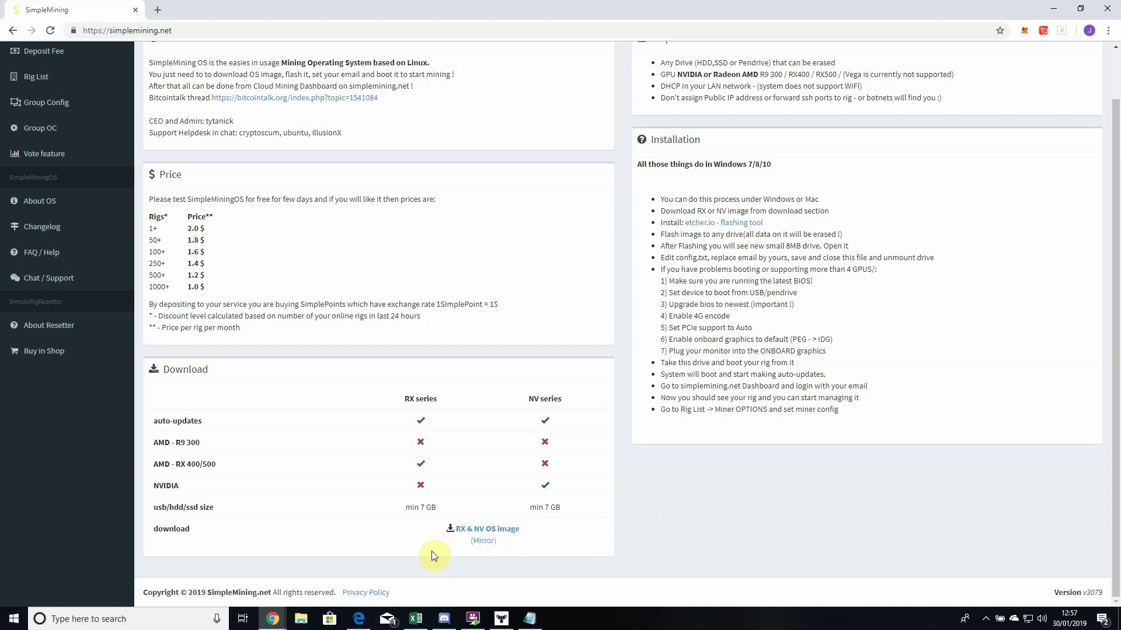
- Search Windows for 'etc' and launch the Etcher app
left_click(153, 625)
type("etc")
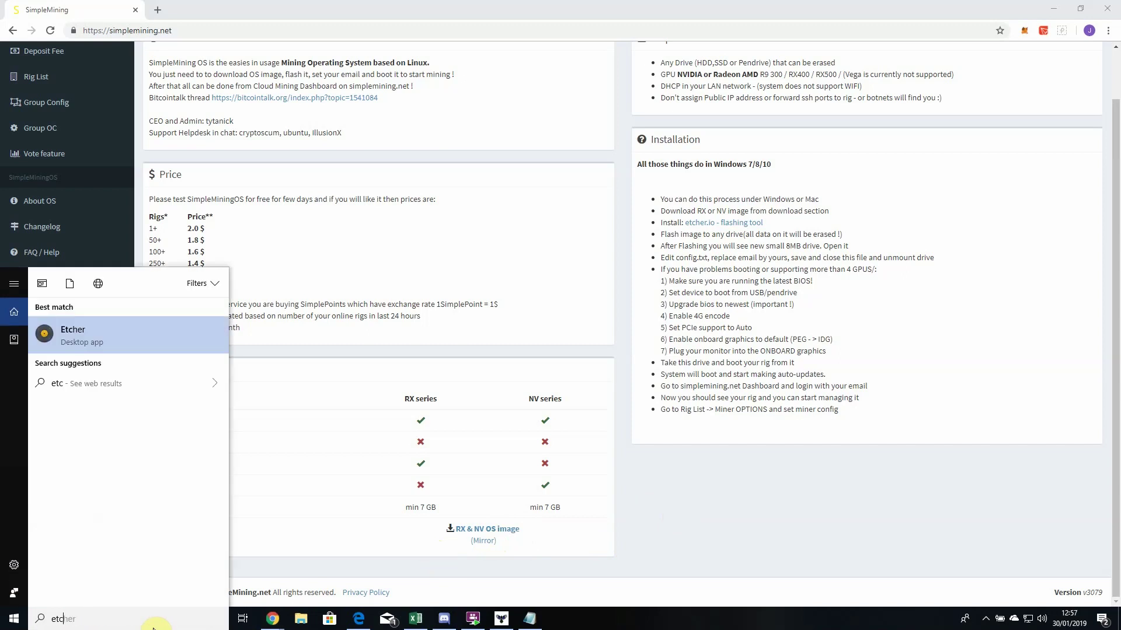
left_click(121, 345)
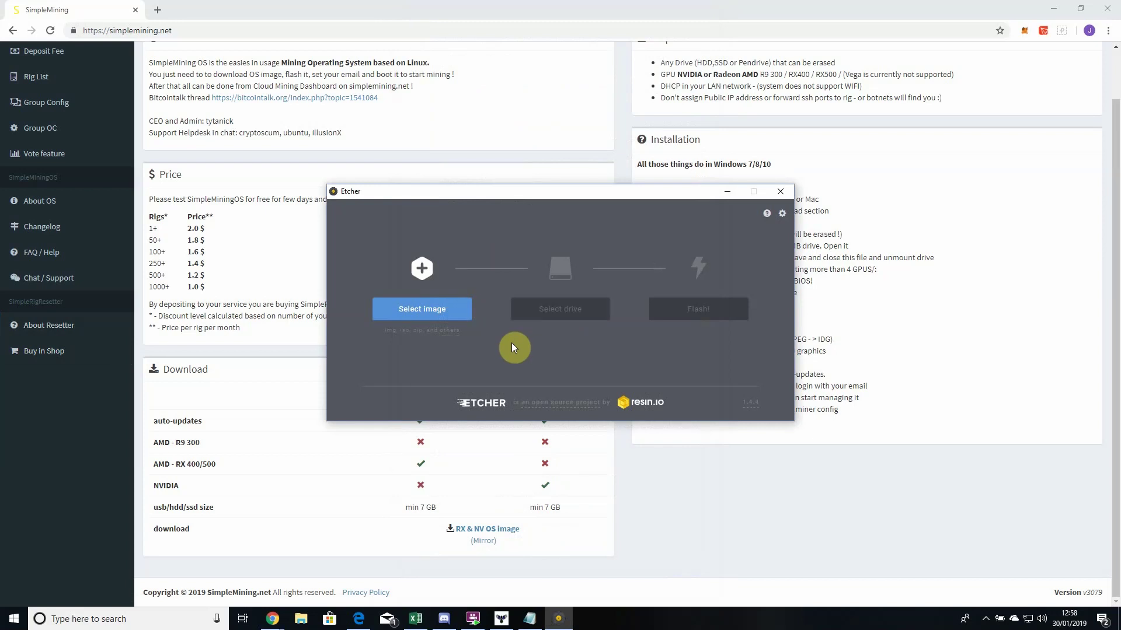
- Load the SimpleMiningOS v1189 .img file from Downloads as Etcher's image
left_click(449, 308)
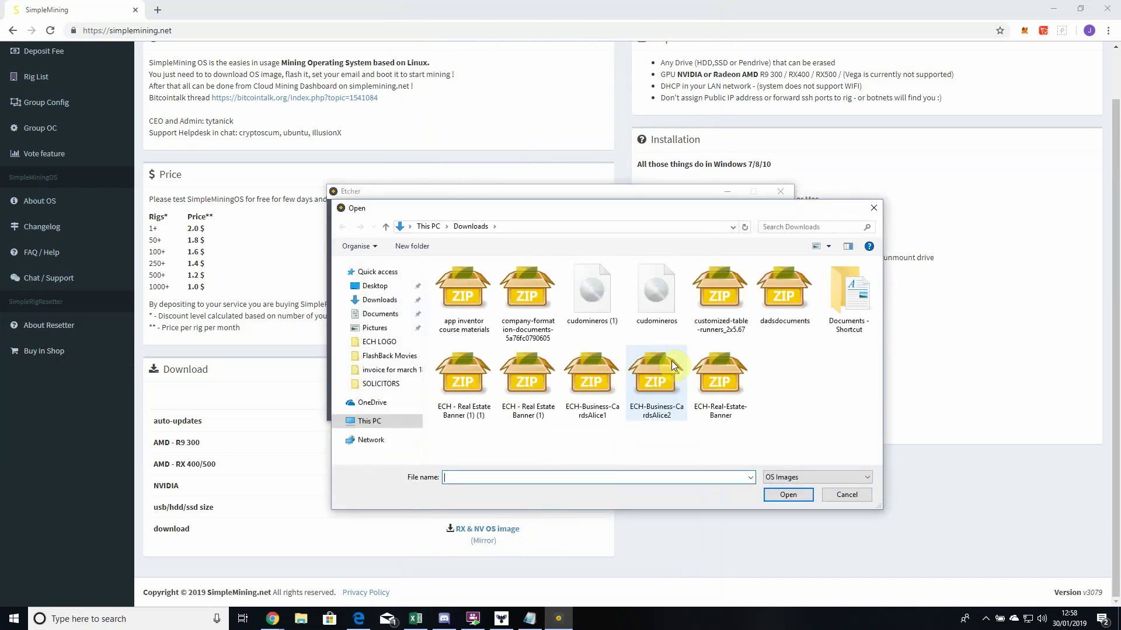
scroll(671, 360, "down", 5)
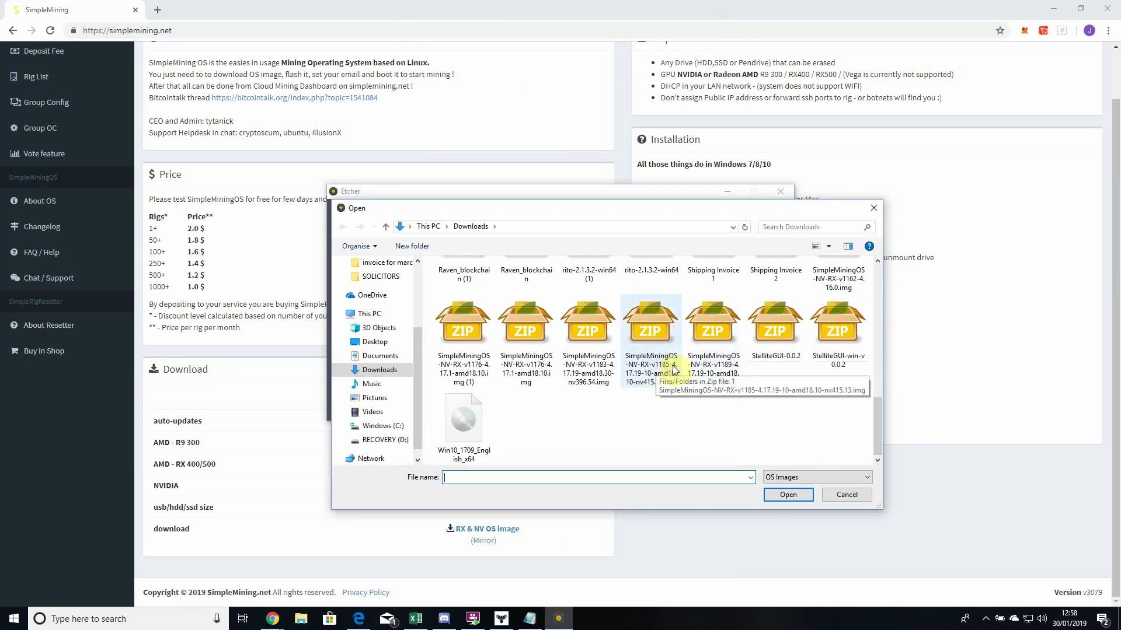
left_click(730, 369)
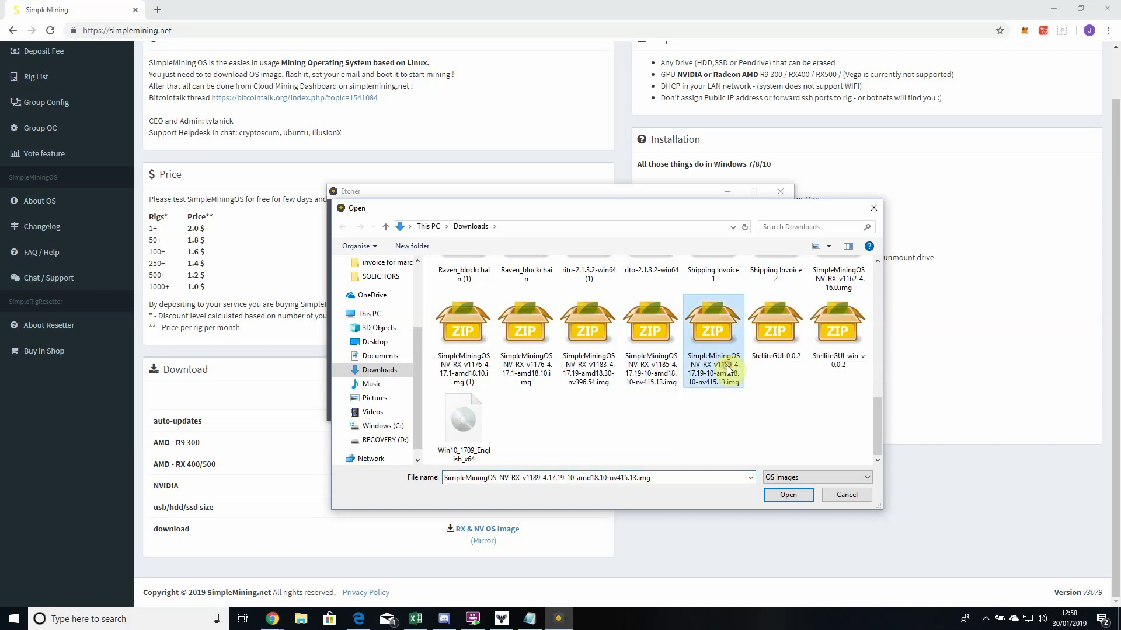
left_click(780, 497)
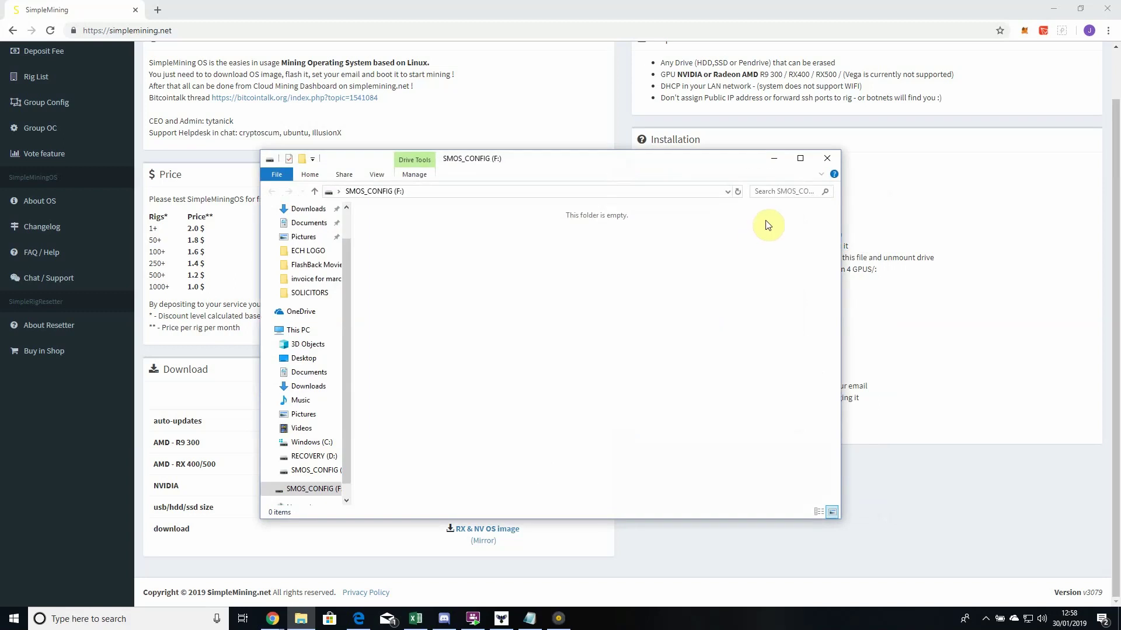
- Close the empty drive window and flash the SimpleMiningOS image to the USB drive
left_click(828, 158)
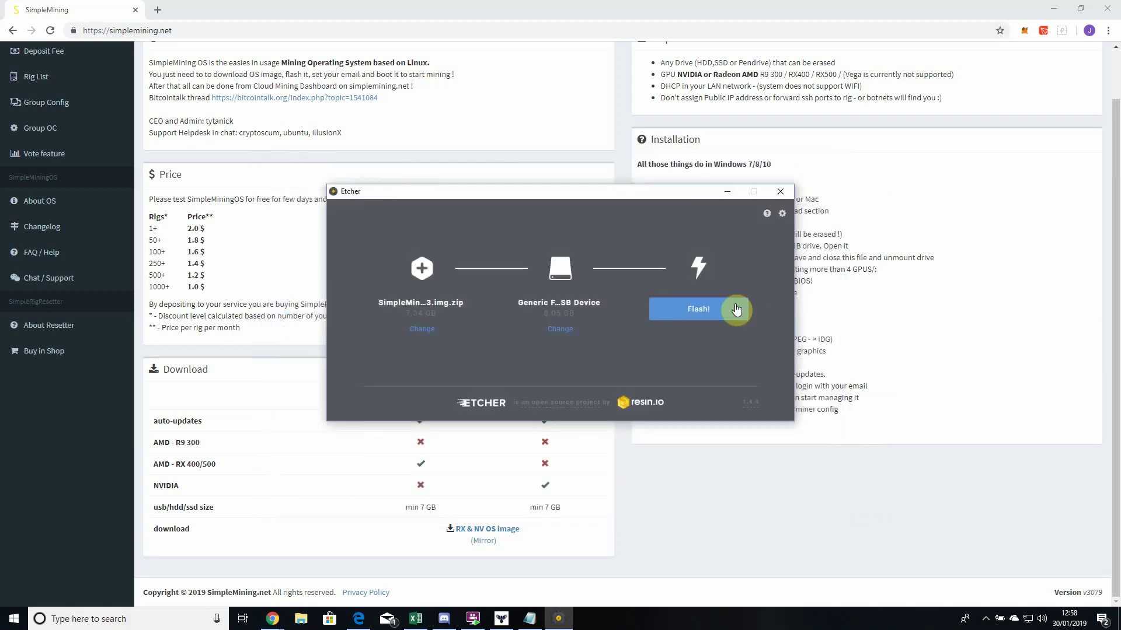
left_click(713, 315)
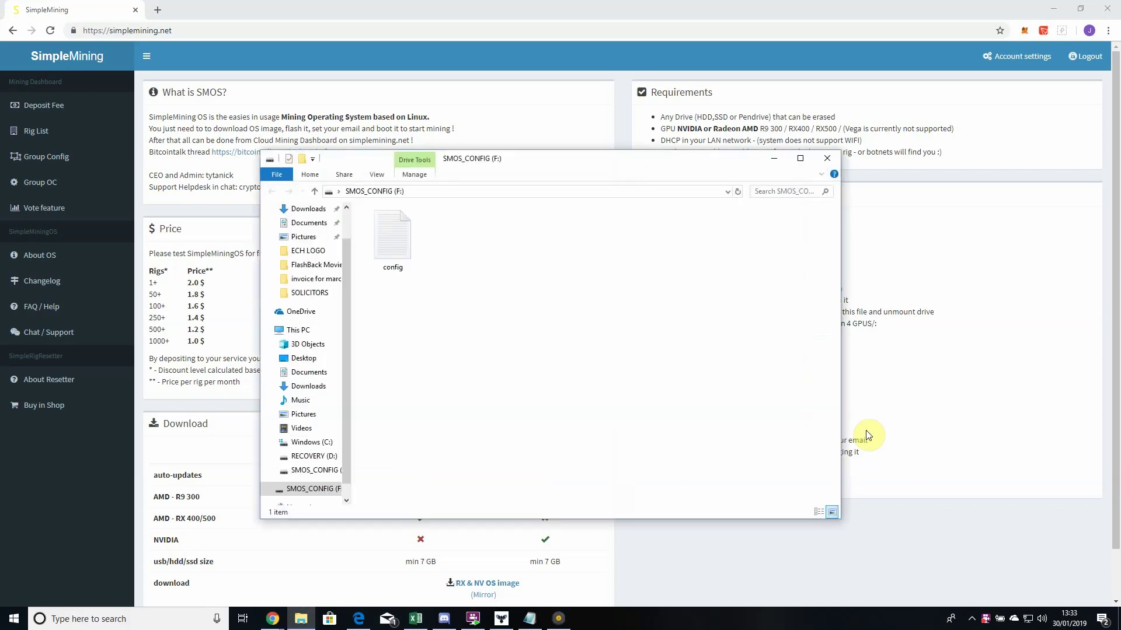
- Open config in Notepad, replace the USER_EMAIL address with your own e-mail, and save it
left_click(398, 236)
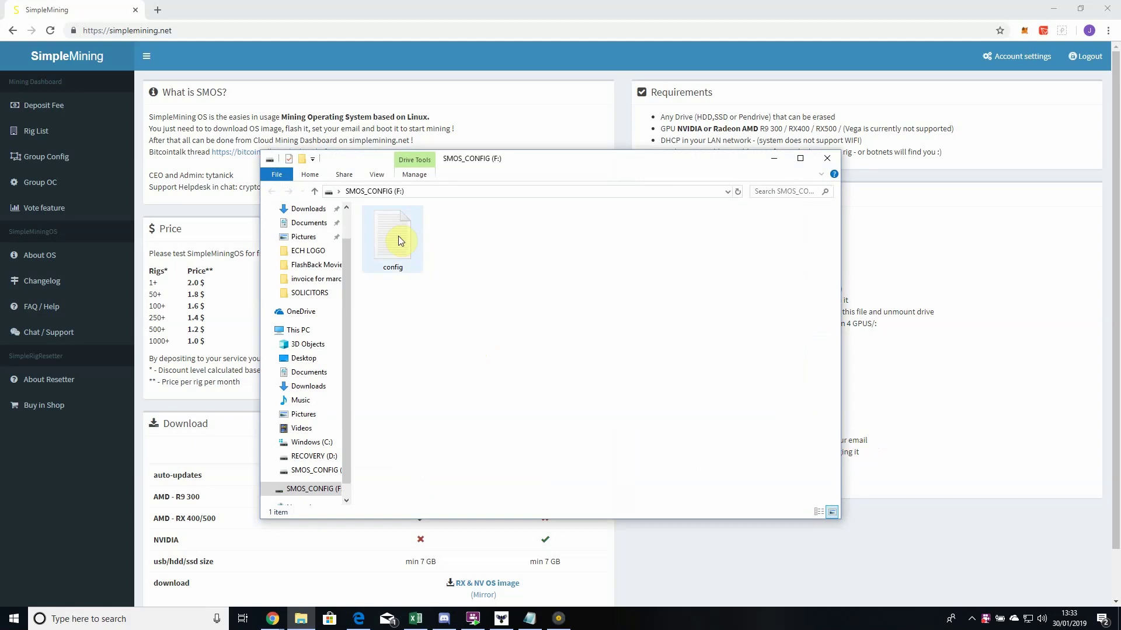
double_click(398, 236)
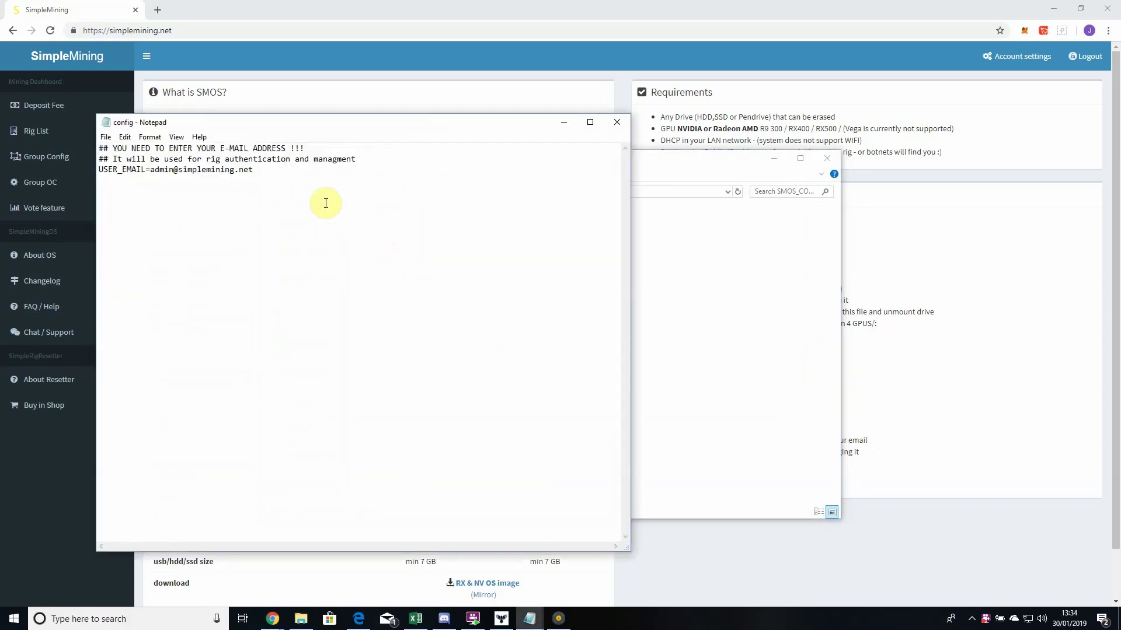
left_click_drag(254, 170, 156, 174)
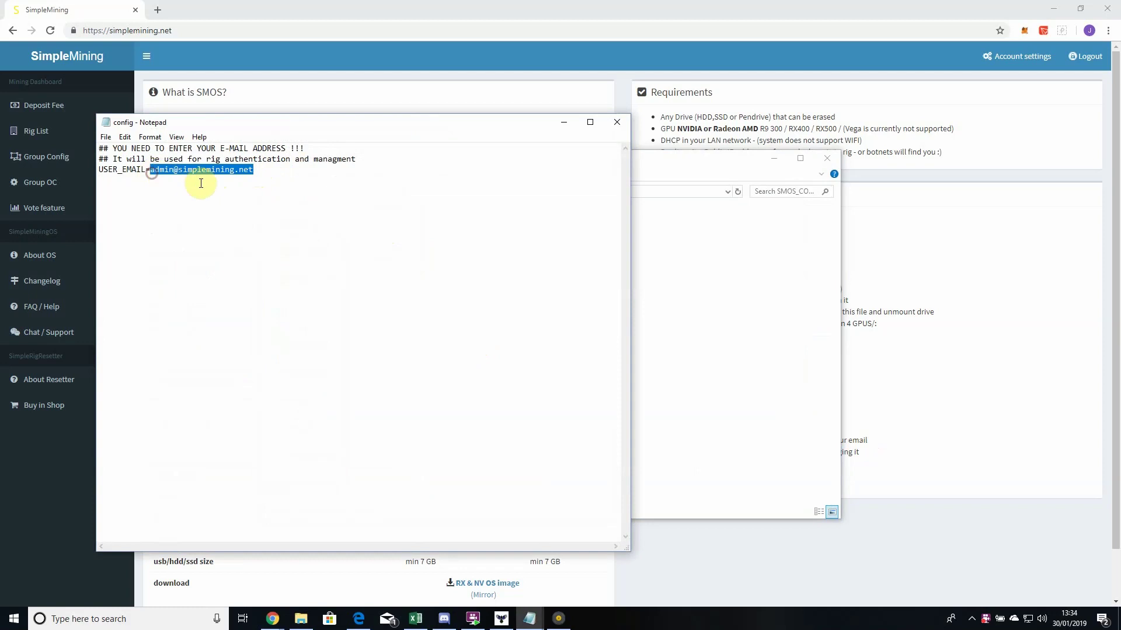
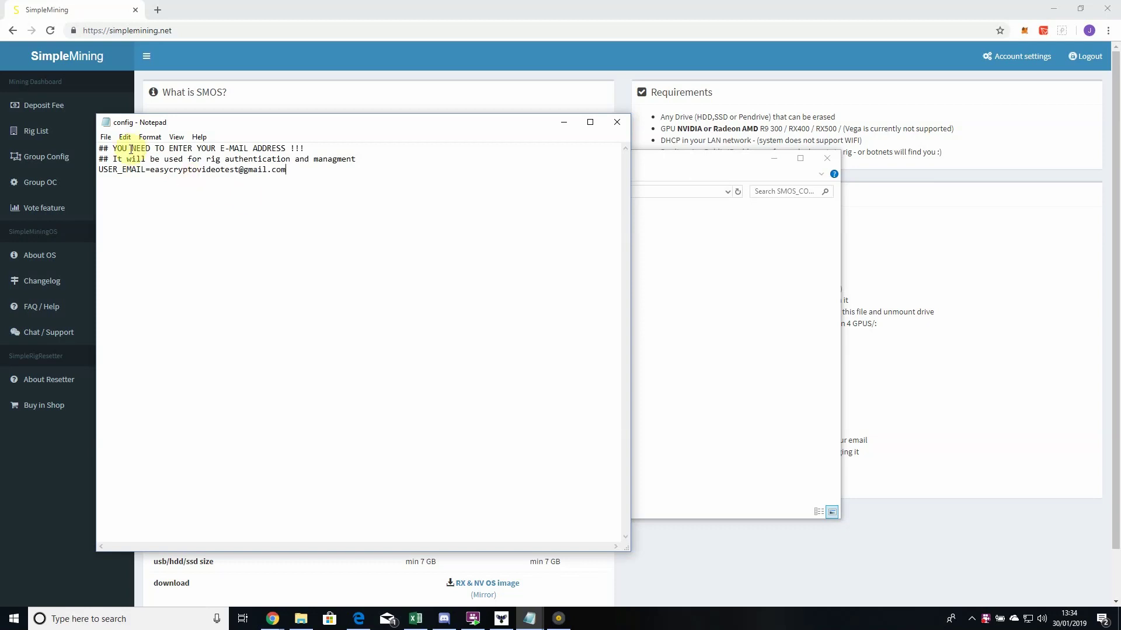
left_click(110, 141)
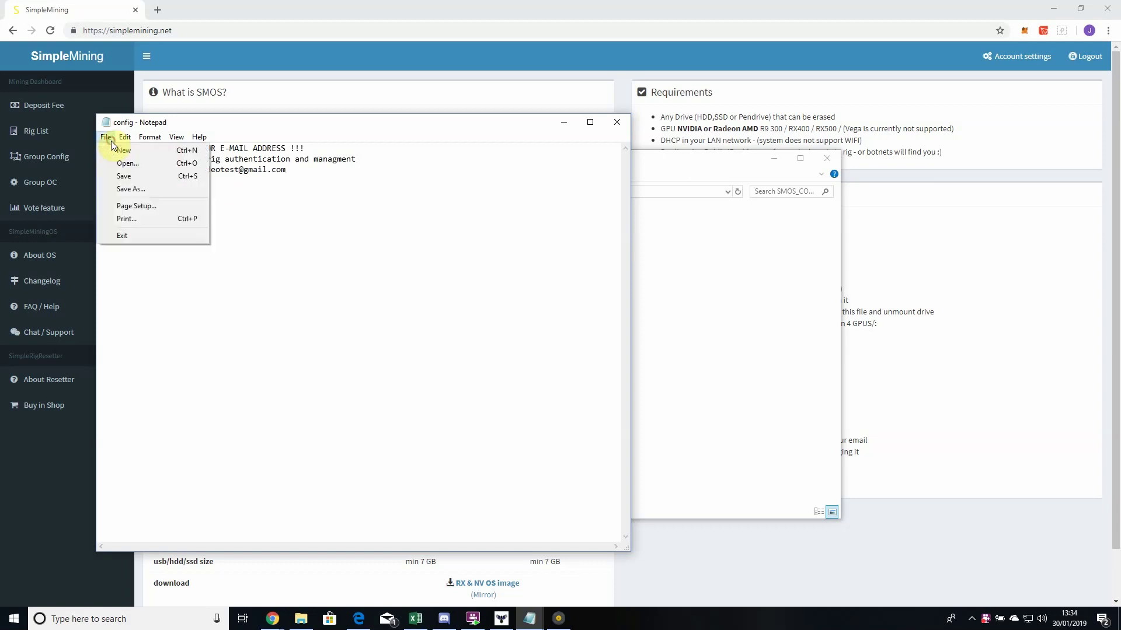
left_click(124, 176)
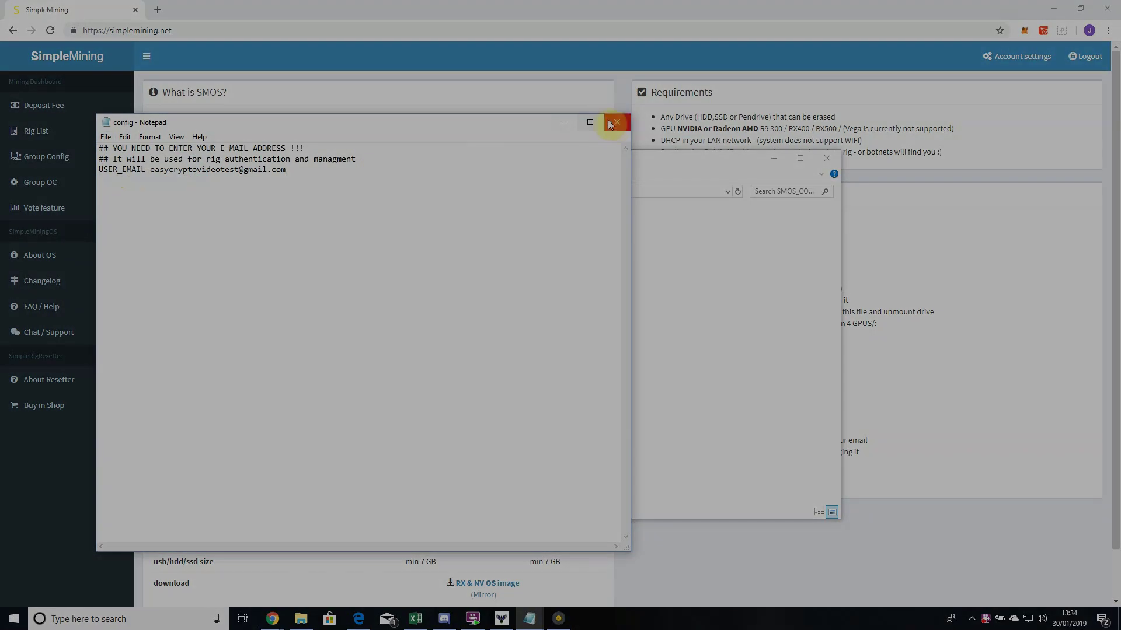